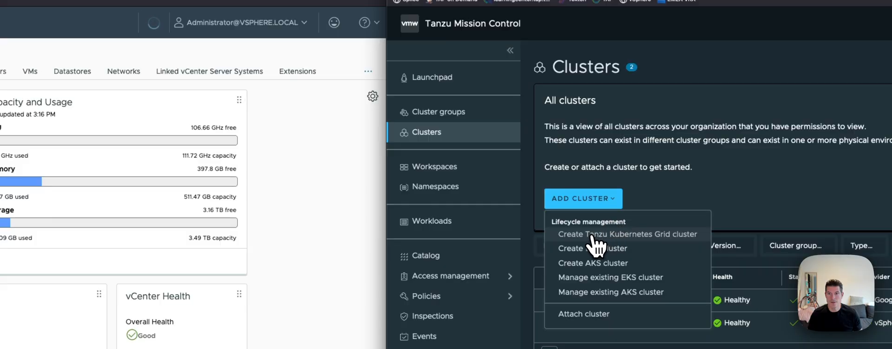
# Start creating a Tanzu Kubernetes Grid cluster on the vsphere management cluster with the demo provisioner.
pyautogui.click(592, 234)
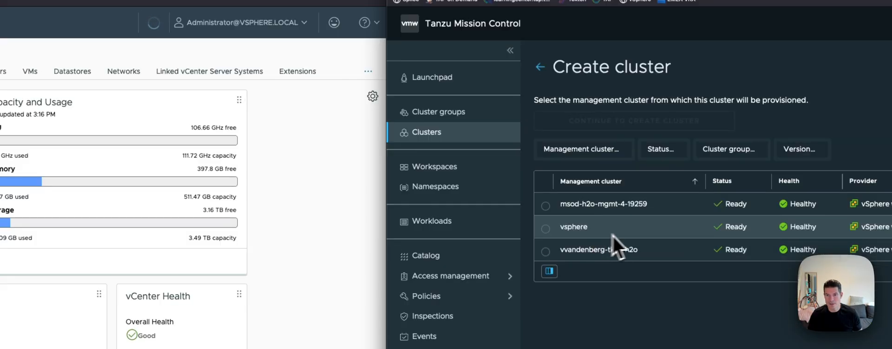
pyautogui.click(546, 229)
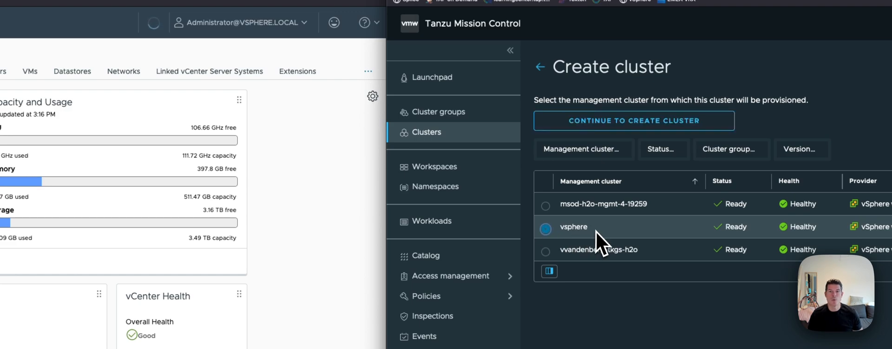
pyautogui.click(632, 120)
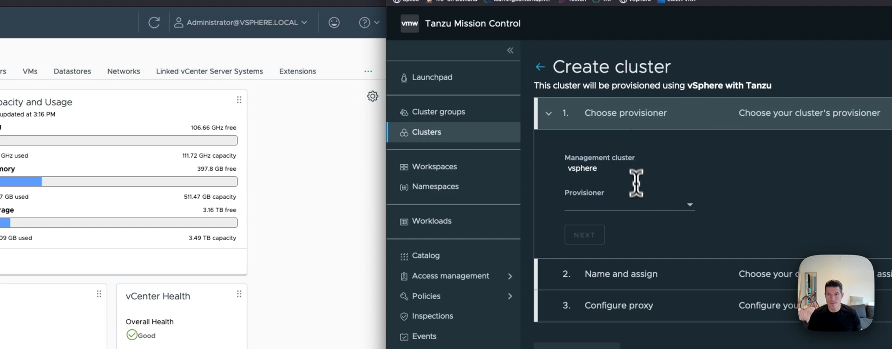
pyautogui.click(649, 204)
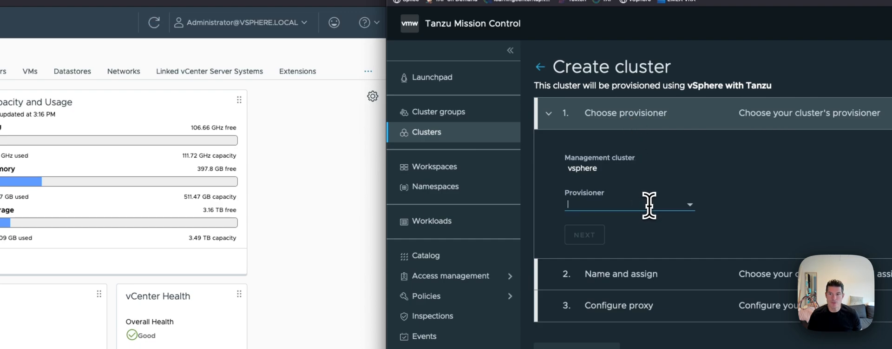
pyautogui.click(612, 217)
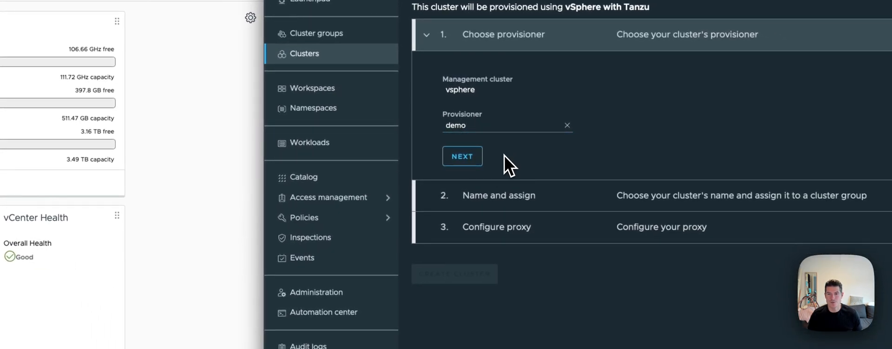
pyautogui.click(460, 157)
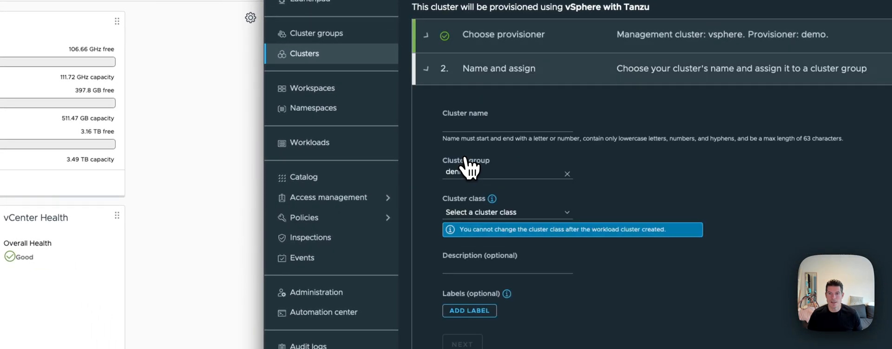
# Name the cluster demo-k8s and assign it to the denmark cluster group.
pyautogui.click(483, 126)
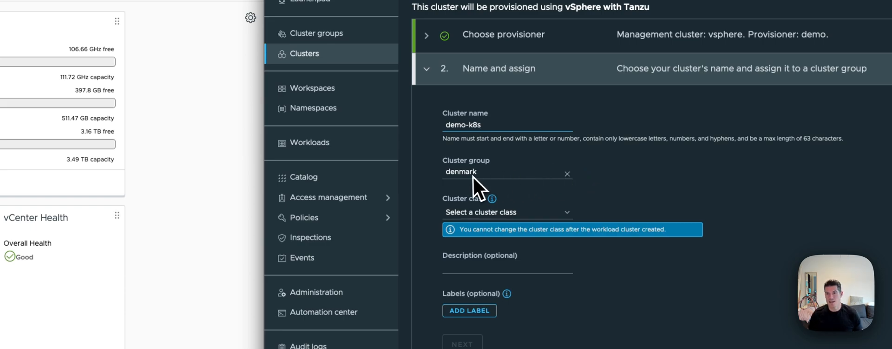
pyautogui.click(567, 173)
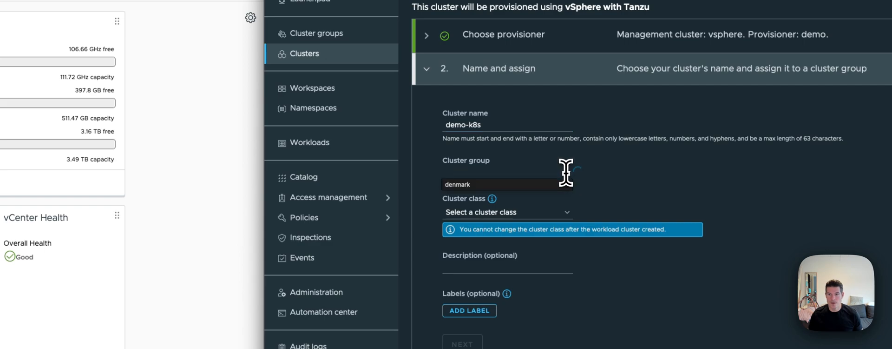
pyautogui.click(563, 172)
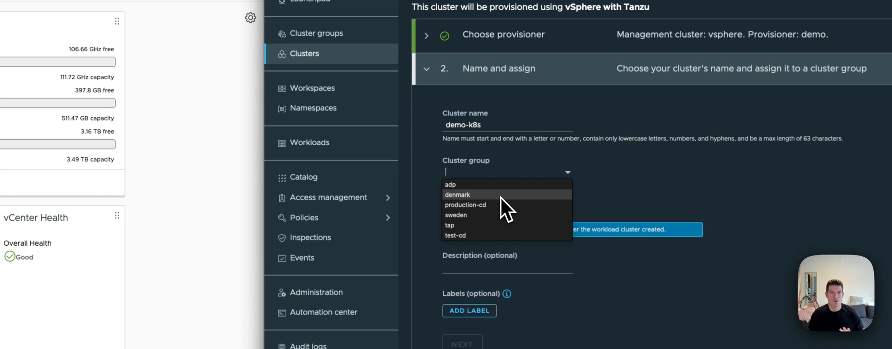
pyautogui.click(501, 195)
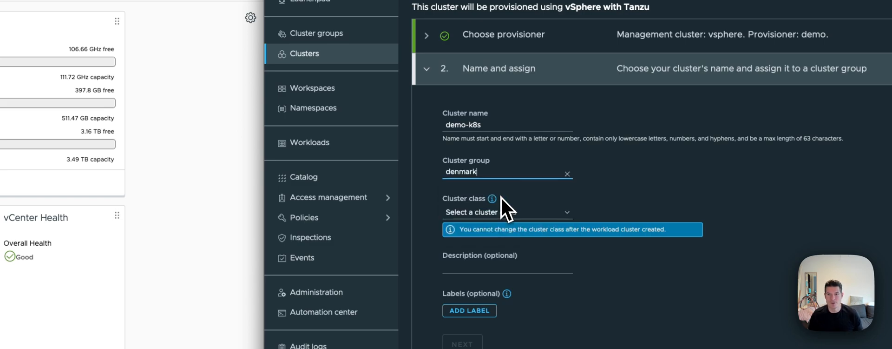
# Set the cluster class to tanzukubernetescluster and continue past the proxy configuration without setting a proxy.
pyautogui.click(548, 214)
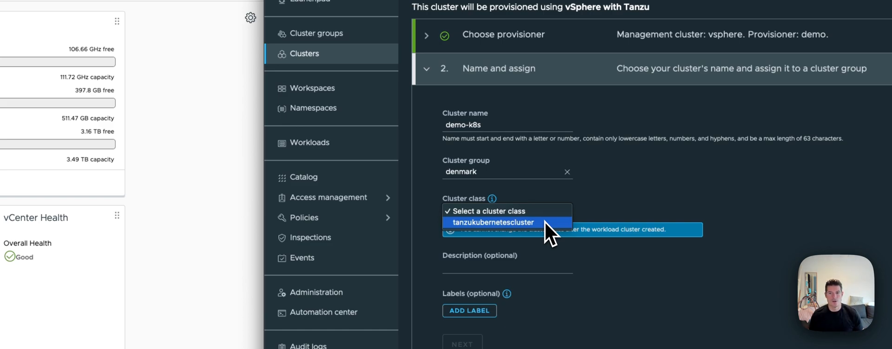
pyautogui.click(541, 222)
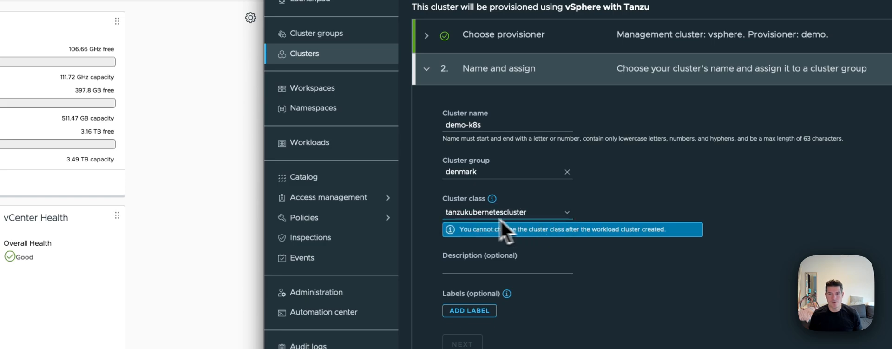
pyautogui.scroll(-1, 590, 228)
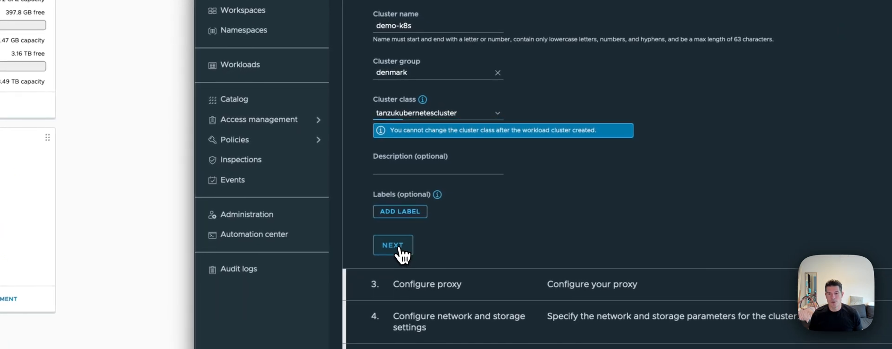
pyautogui.click(463, 322)
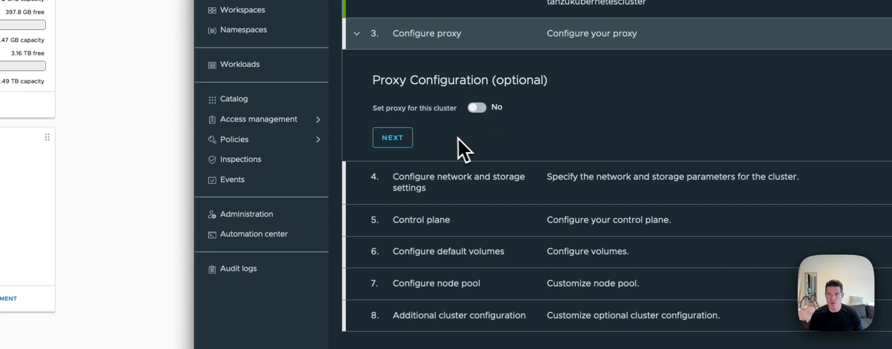
pyautogui.click(394, 145)
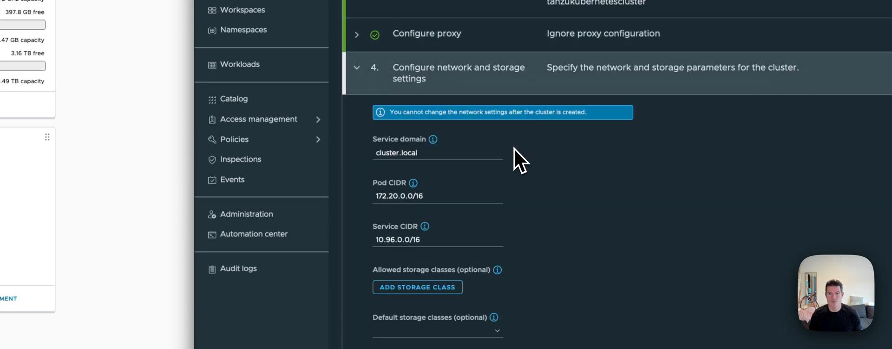
# Add vc01cl01-t0compute as both the allowed and the default storage class, and accept the network and storage settings.
pyautogui.scroll(-1, 512, 146)
pyautogui.scroll(-1, 458, 132)
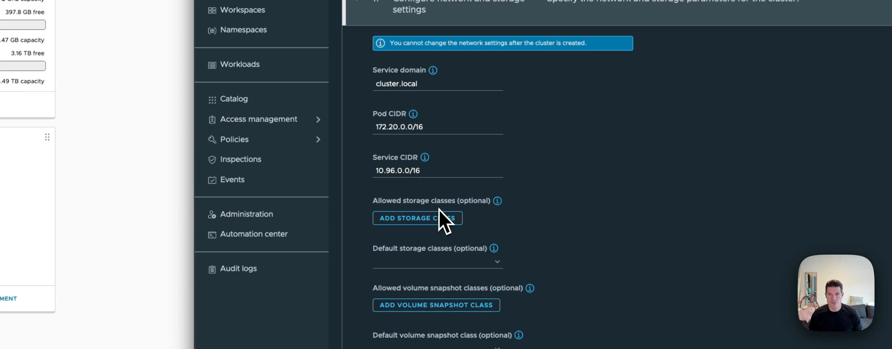
pyautogui.scroll(-2, 465, 226)
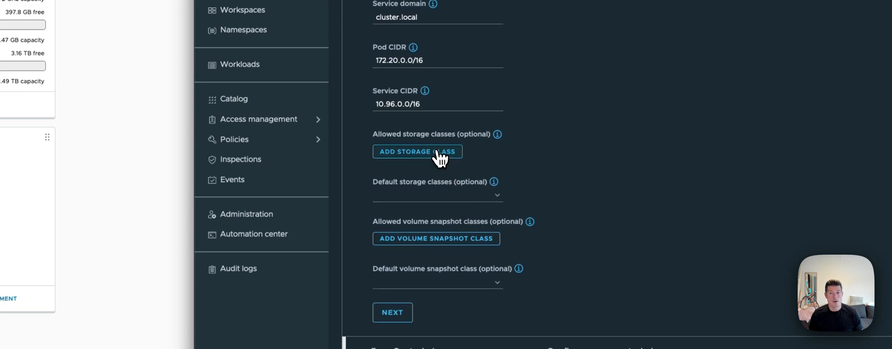
pyautogui.click(418, 151)
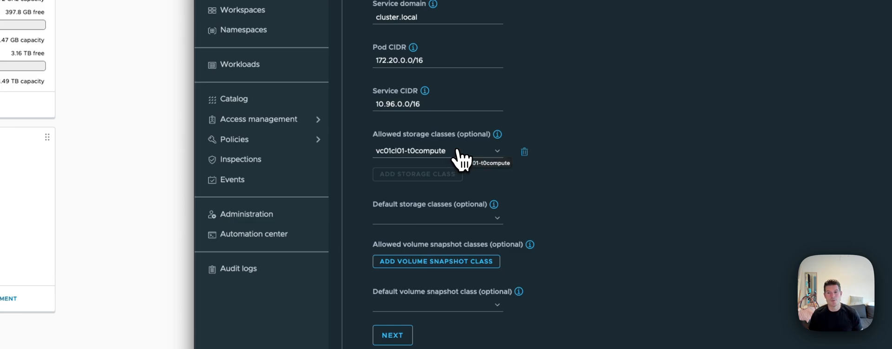
pyautogui.scroll(-2, 464, 172)
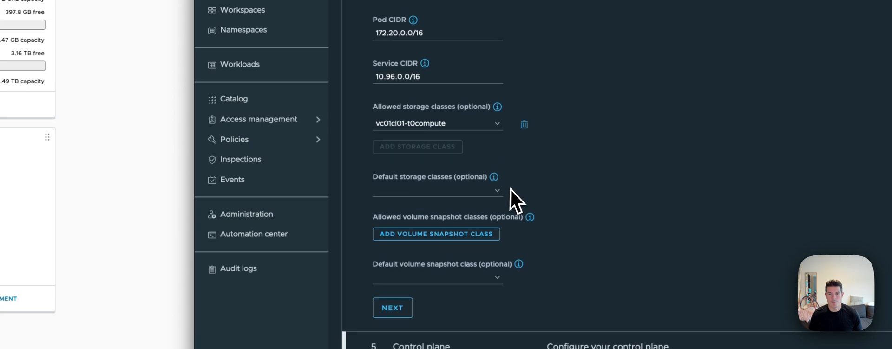
pyautogui.click(467, 185)
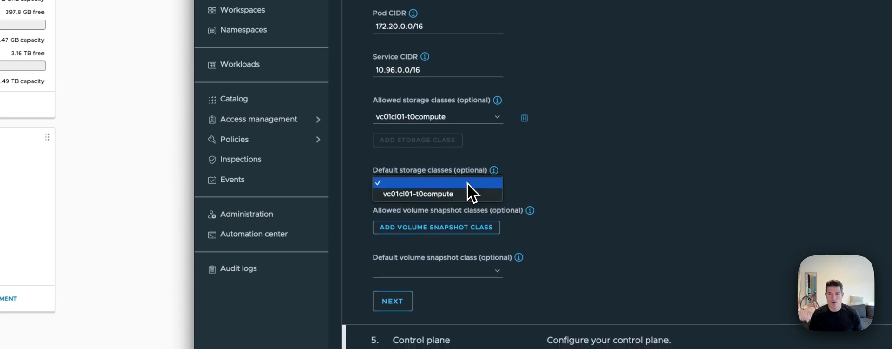
pyautogui.click(415, 194)
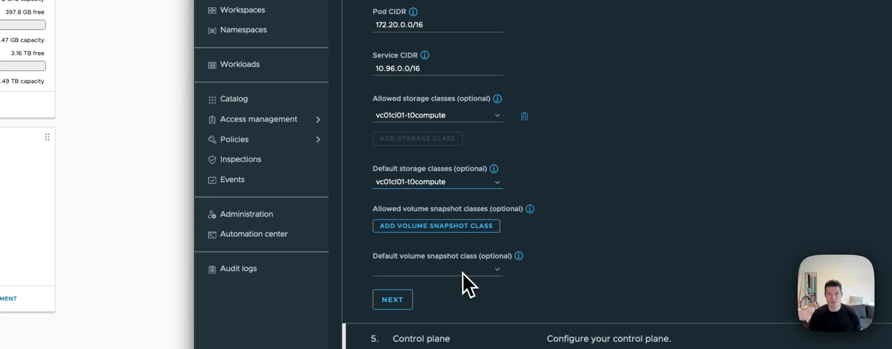
pyautogui.scroll(-1, 460, 279)
pyautogui.click(391, 274)
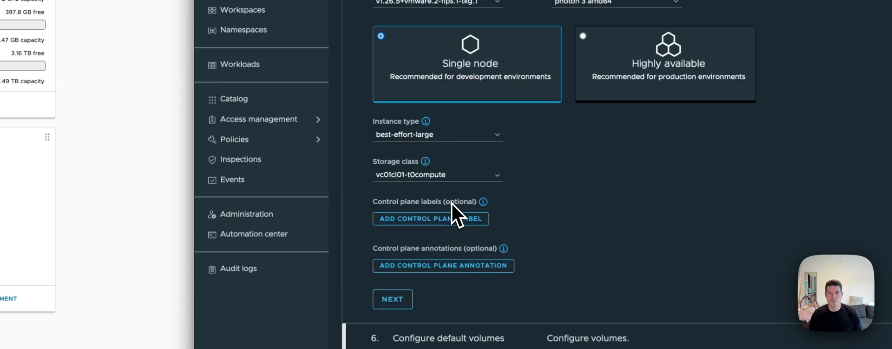
# Choose Kubernetes version v1.26.5+vmware.2-fips.1-tkg.1 for the control plane.
pyautogui.click(447, 2)
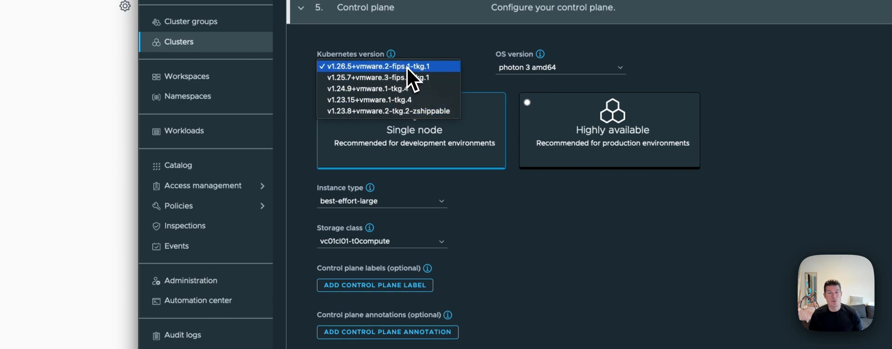
pyautogui.click(408, 67)
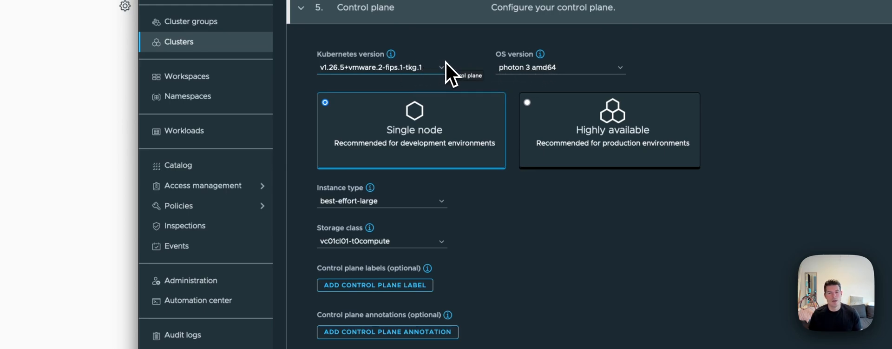
pyautogui.scroll(1, 425, 126)
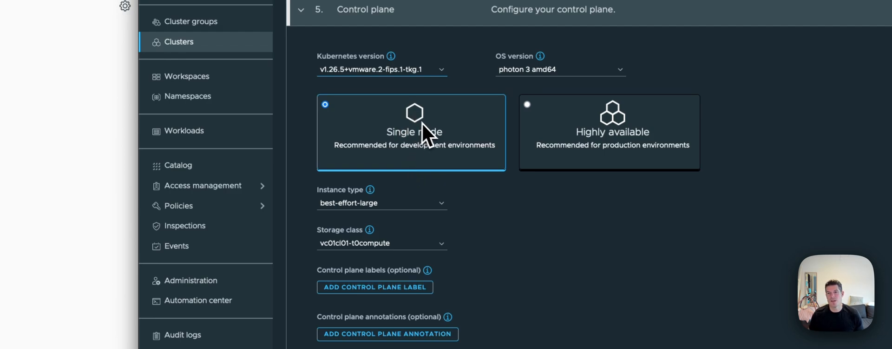
# Set the control plane's instance type to best-effort-medium and continue past the default volumes without adding any.
pyautogui.scroll(-1, 414, 128)
pyautogui.click(406, 203)
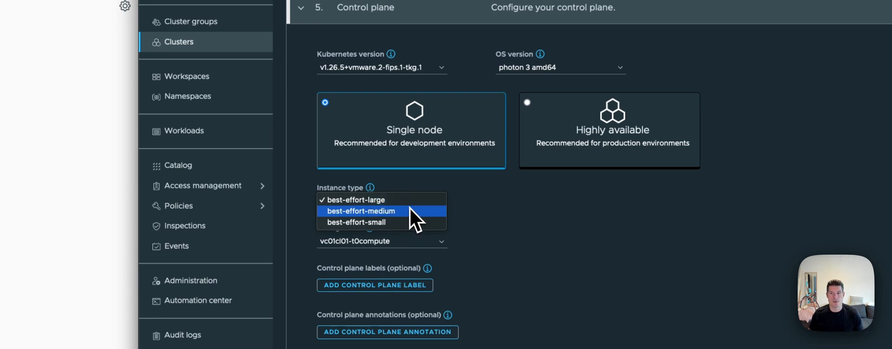
pyautogui.click(410, 213)
pyautogui.scroll(-1, 353, 237)
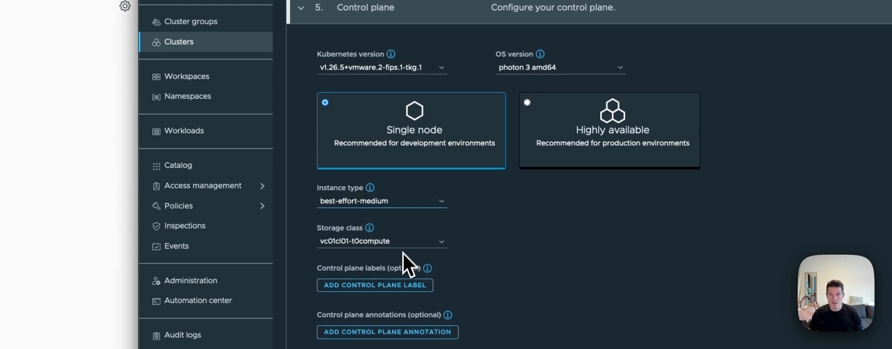
pyautogui.click(399, 289)
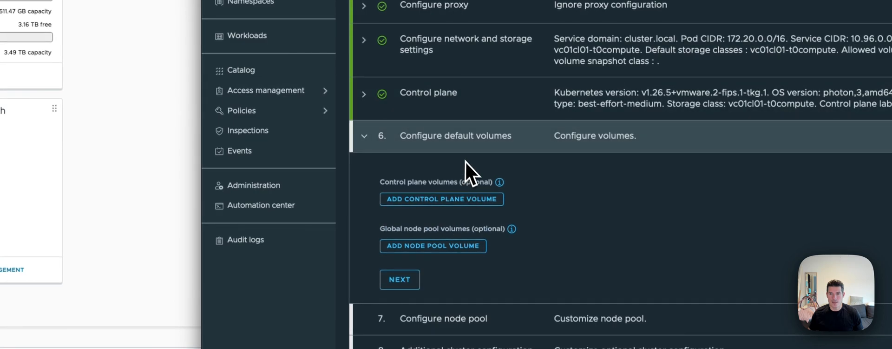
pyautogui.click(401, 281)
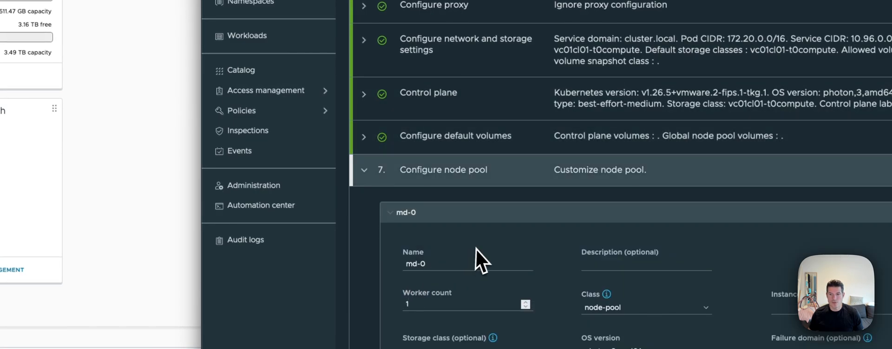
# Configure the md-0 node pool with 3 workers and the best-effort-large instance type.
pyautogui.scroll(-4, 475, 255)
pyautogui.scroll(-3, 483, 258)
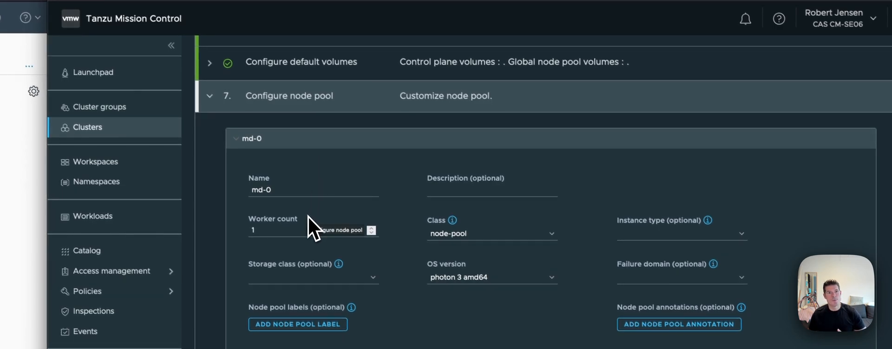
pyautogui.doubleClick(253, 229)
pyautogui.write('3')
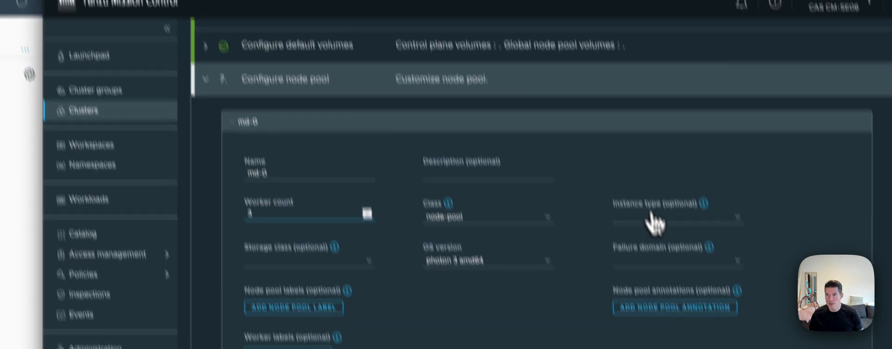
pyautogui.click(664, 234)
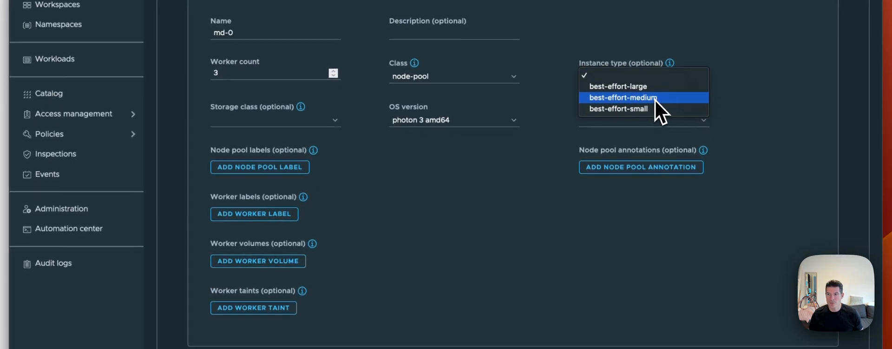
pyautogui.click(659, 105)
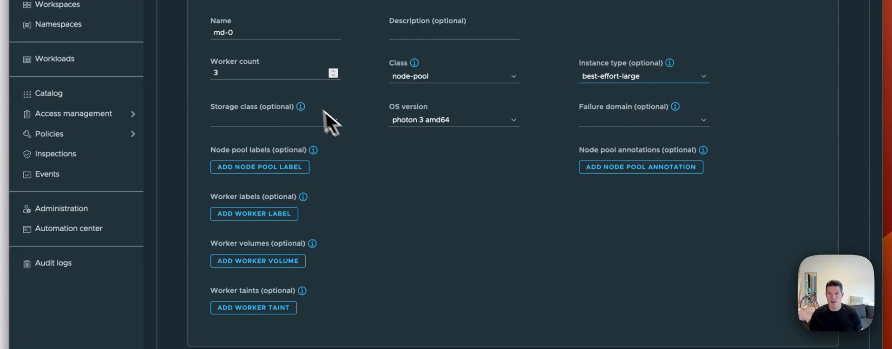
# Accept the node pool and create the cluster, leaving the additional cluster configuration at its defaults.
pyautogui.scroll(-2, 409, 162)
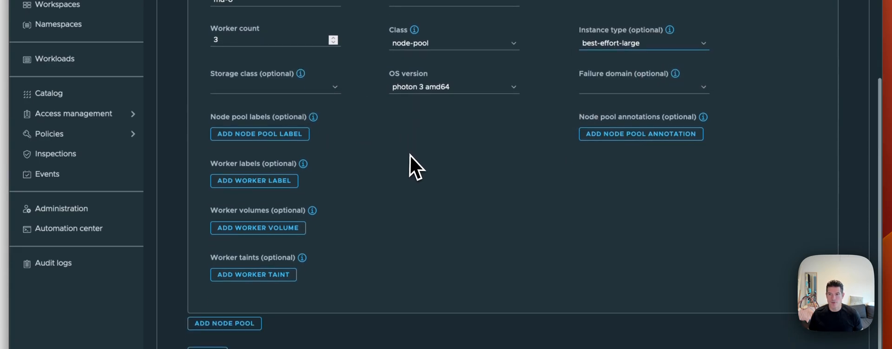
pyautogui.click(365, 305)
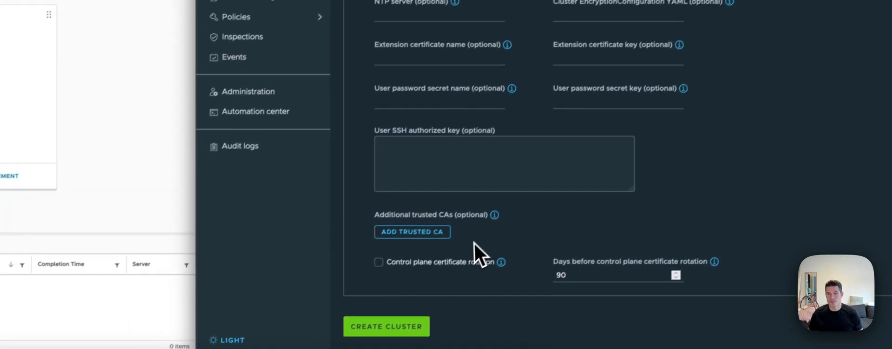
pyautogui.click(404, 320)
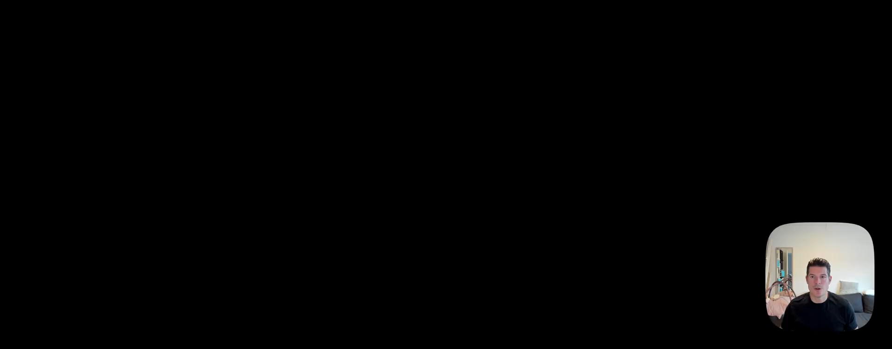